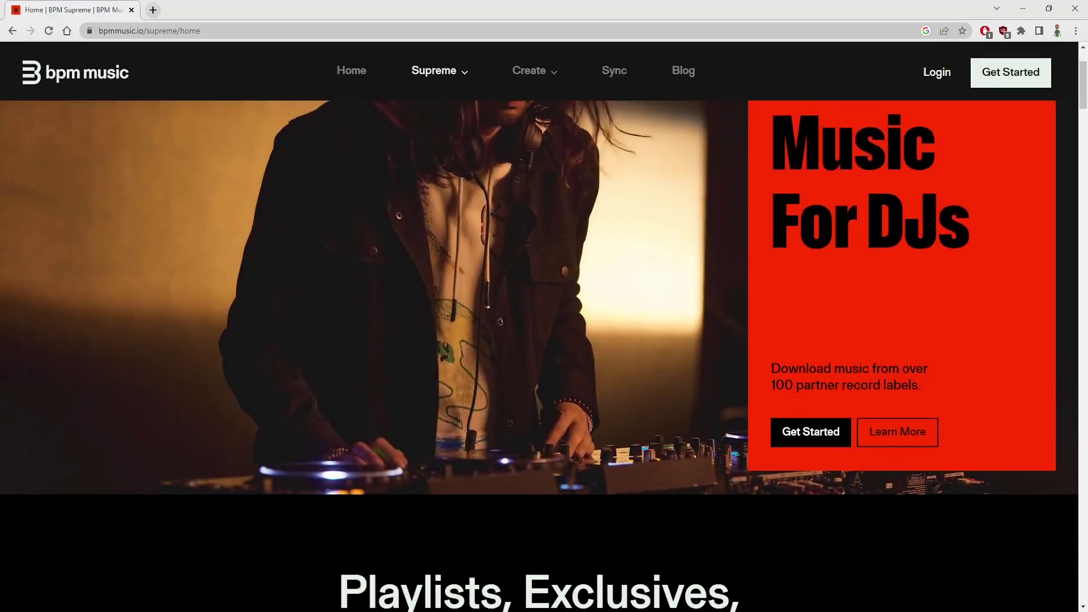
Step: Scroll through the BPM Supreme, Voclr.it and Acapellas4u acapella pages, then return to Rekordbox
scroll(544, 340, "down", 10)
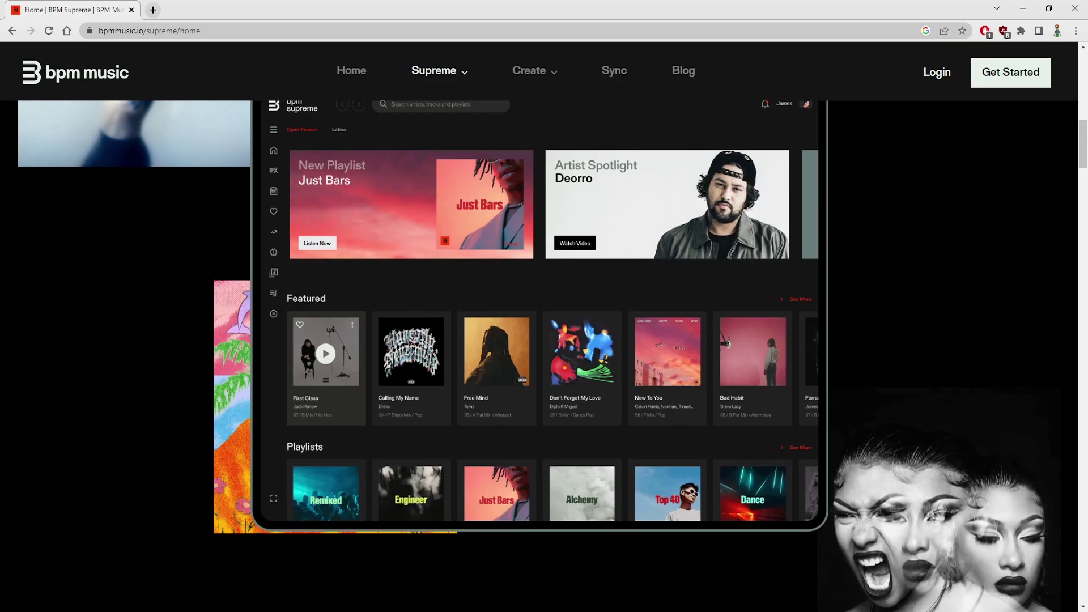
scroll(544, 340, "down", 10)
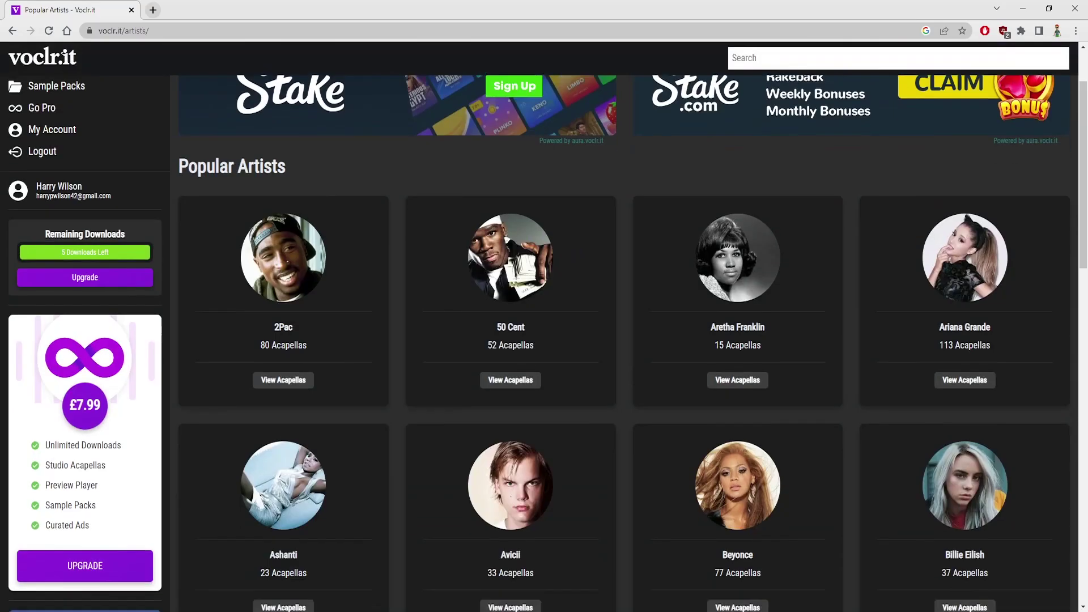
scroll(544, 339, "down", 3)
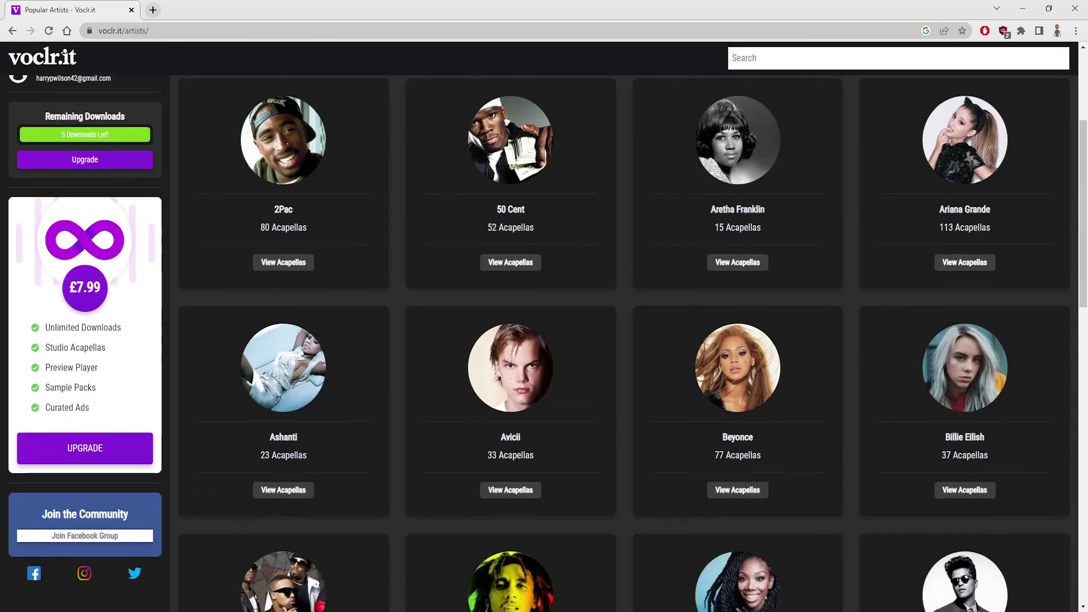
scroll(544, 340, "down", 6)
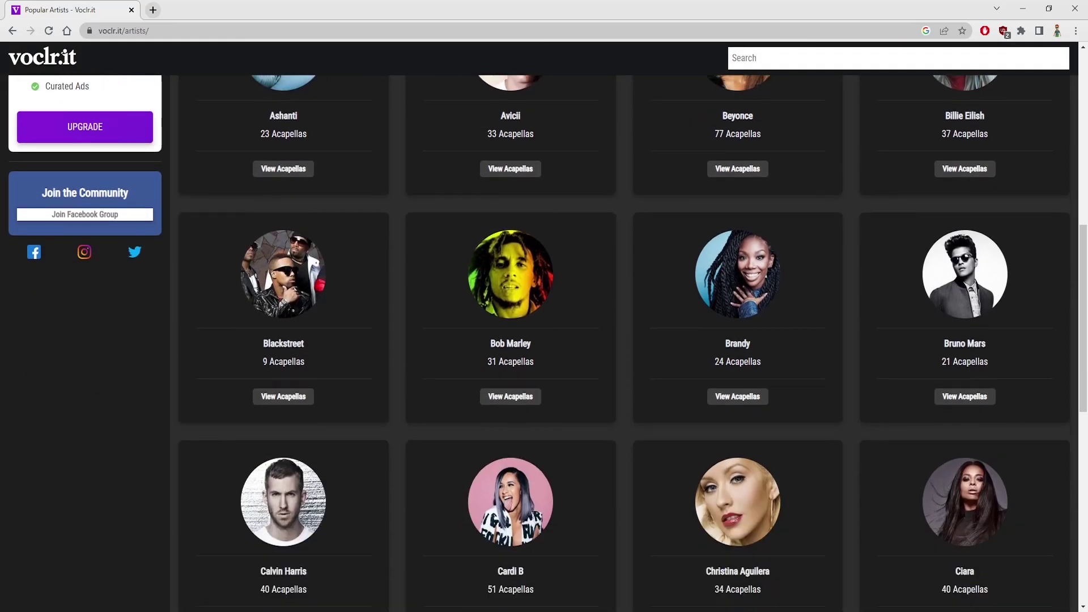
scroll(544, 340, "down", 9)
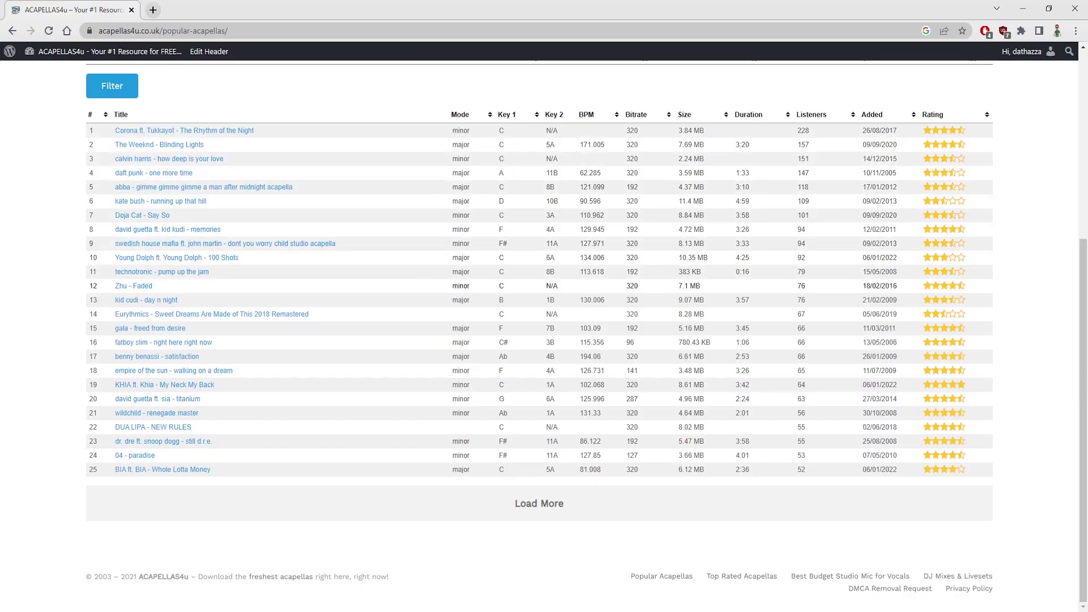
scroll(544, 385, "up", 4)
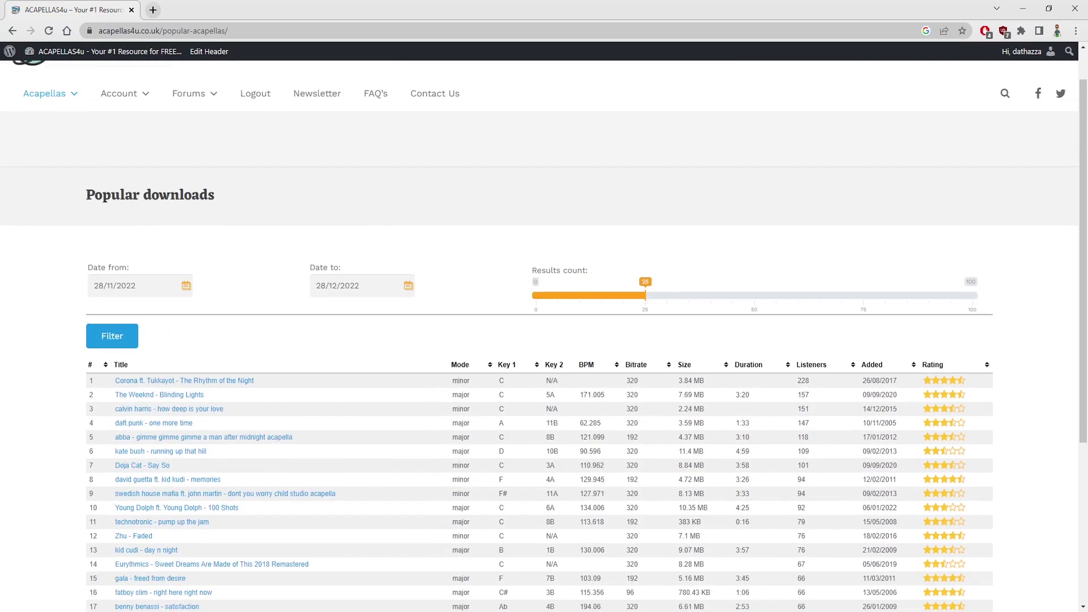
scroll(544, 340, "up", 1)
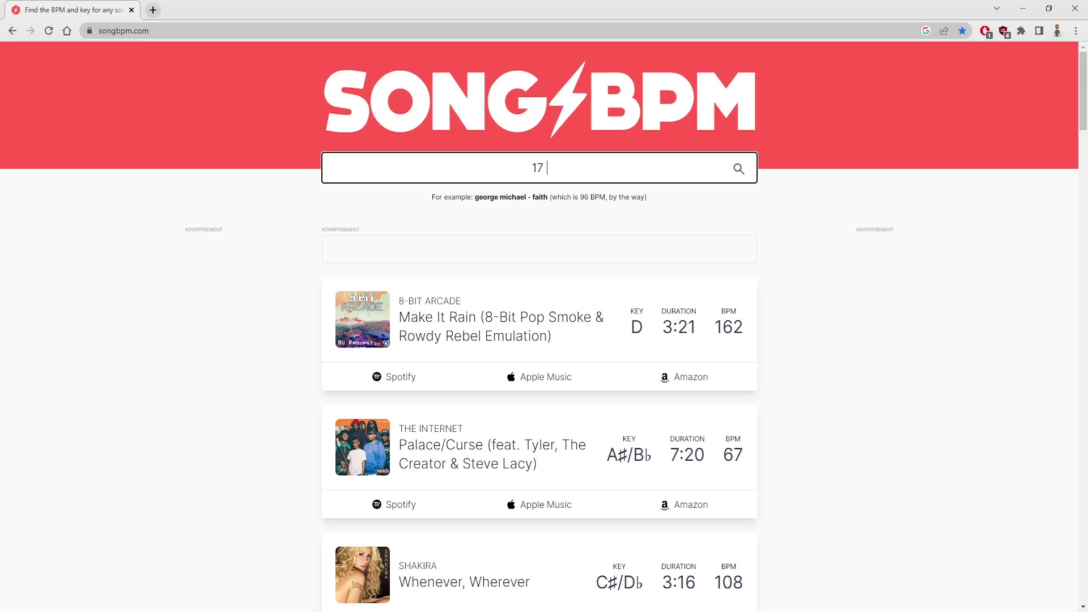
Step: Search SongBPM for '17 MK' and confirm the MK – 17 page lists 122 BPM
type("MK")
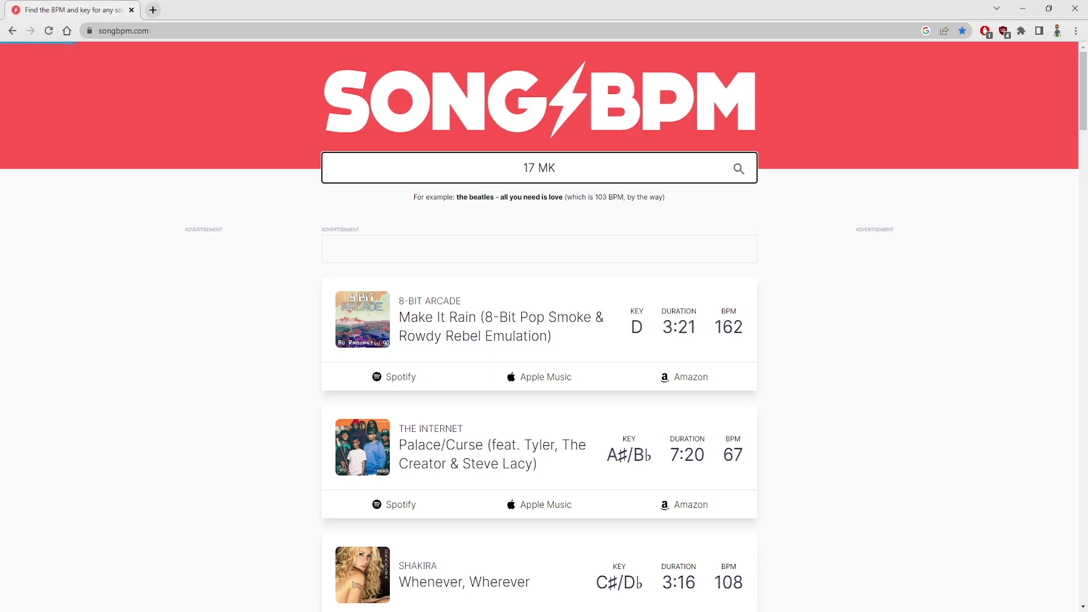
key("Return")
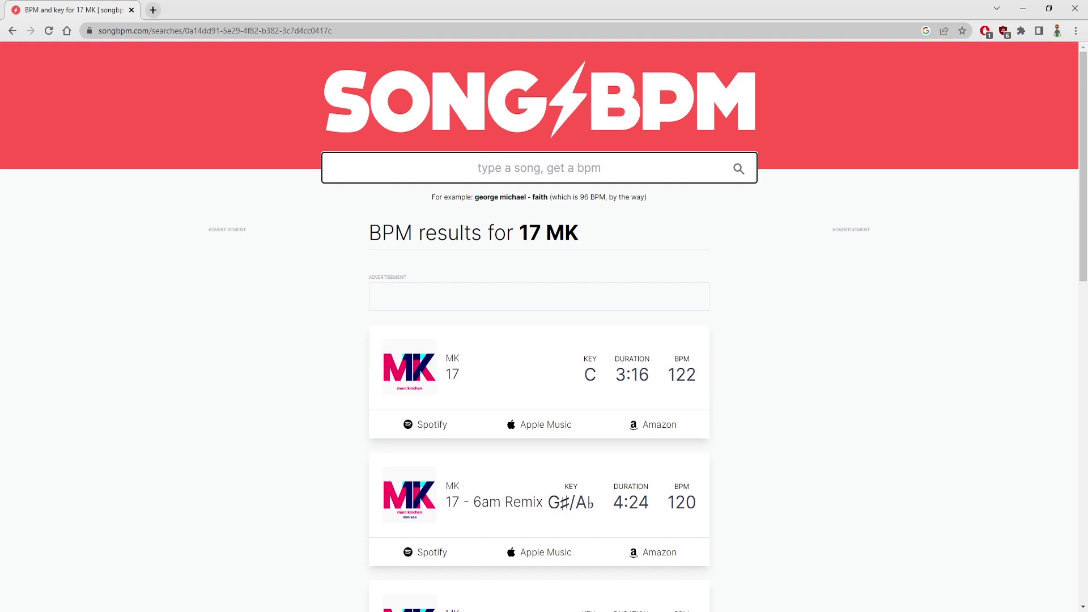
left_click(538, 368)
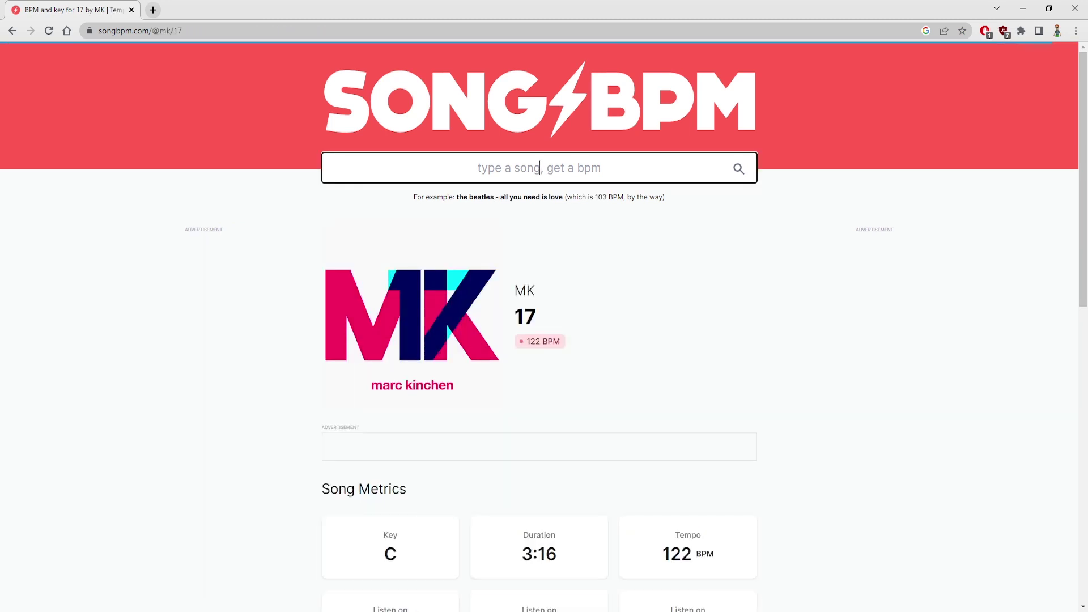
scroll(539, 327, "down", 4)
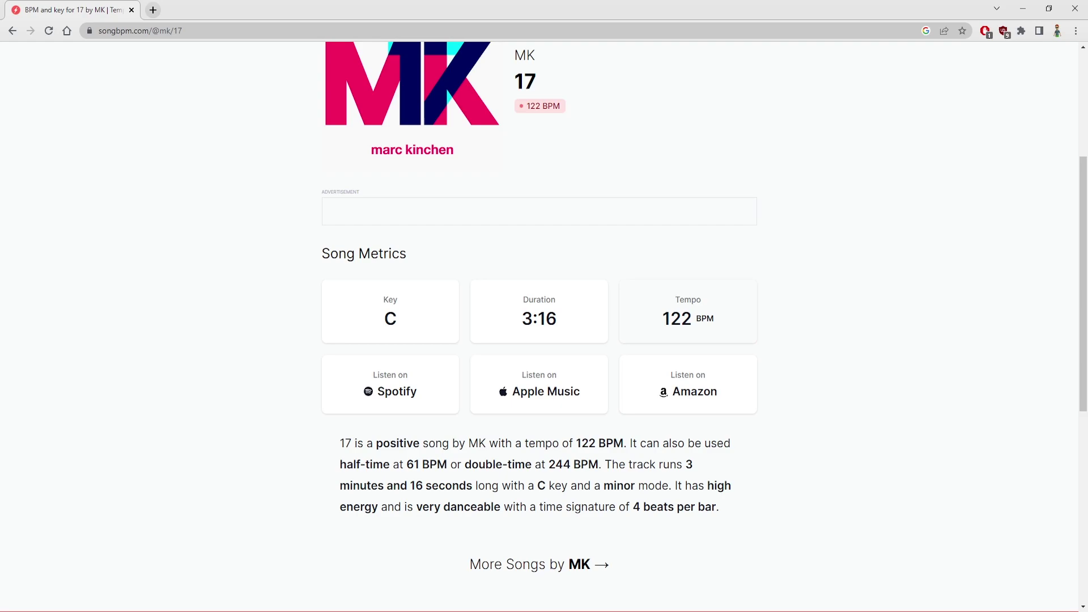
double_click(676, 318)
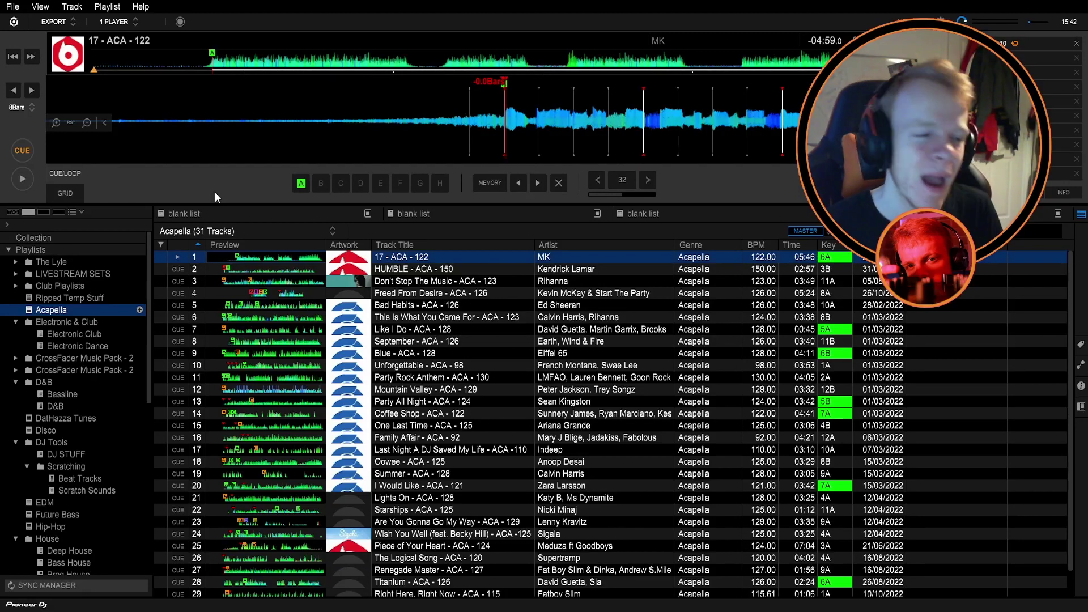
Step: Switch the deck holding '17 - ACA - 122' into beat grid editing
key("g")
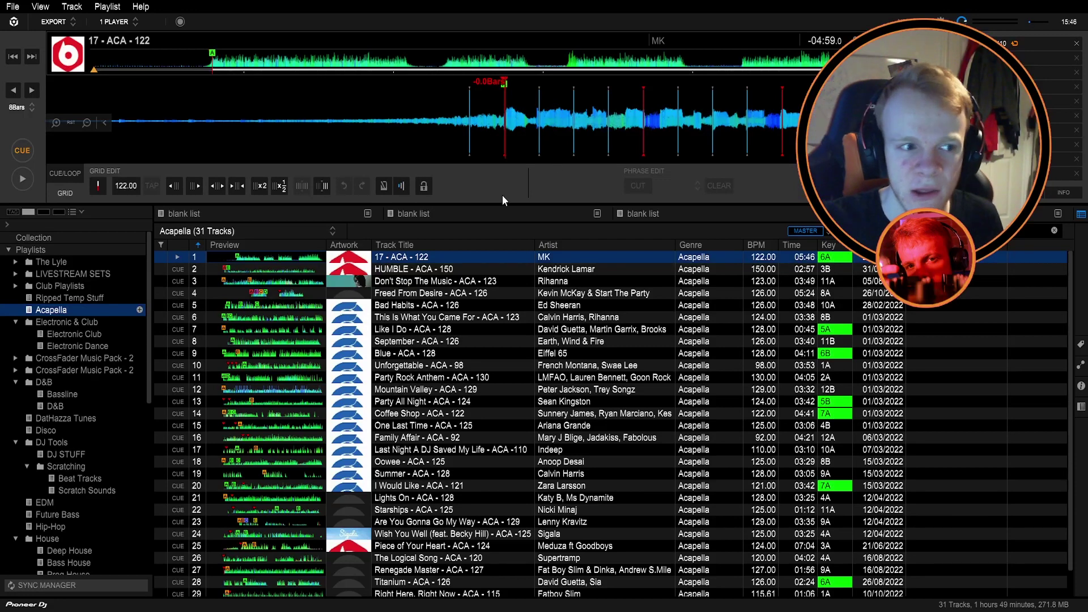
Step: Enable grid checking, briefly play the 17 acapella against its 122 BPM grid, and return to hot cue A
left_click(382, 188)
key("space")
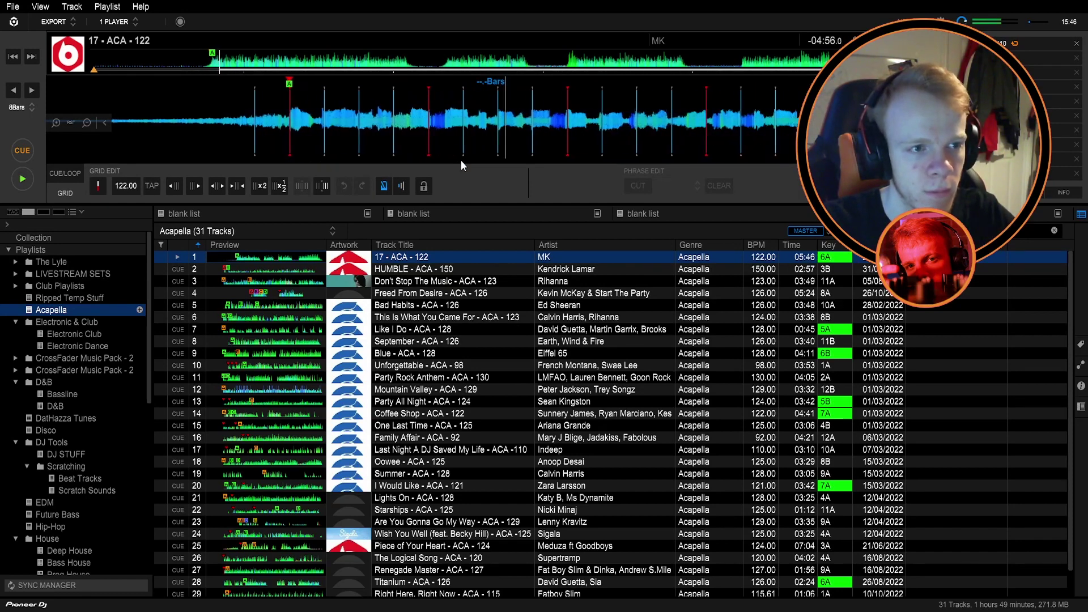
key("space")
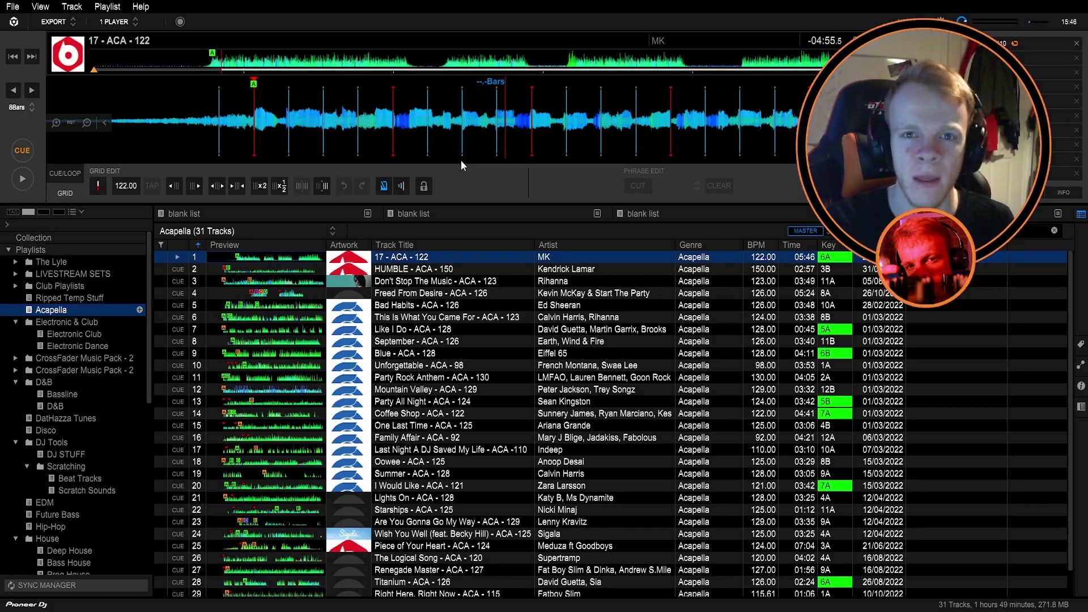
key("1")
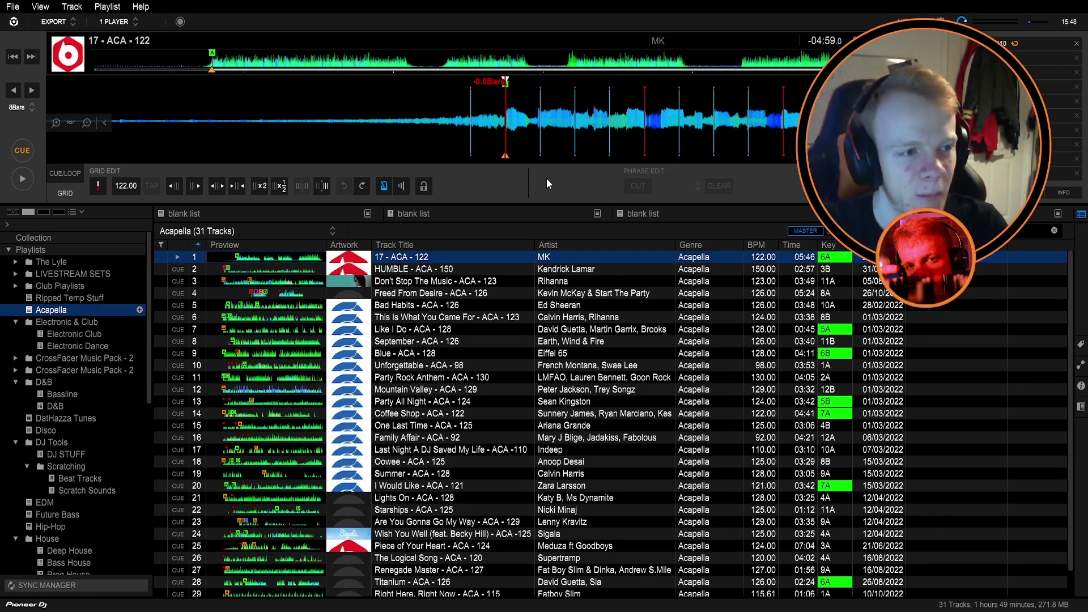
Step: Play the 17 acapella briefly, stop it, and send it back to its start cue
left_click(22, 179)
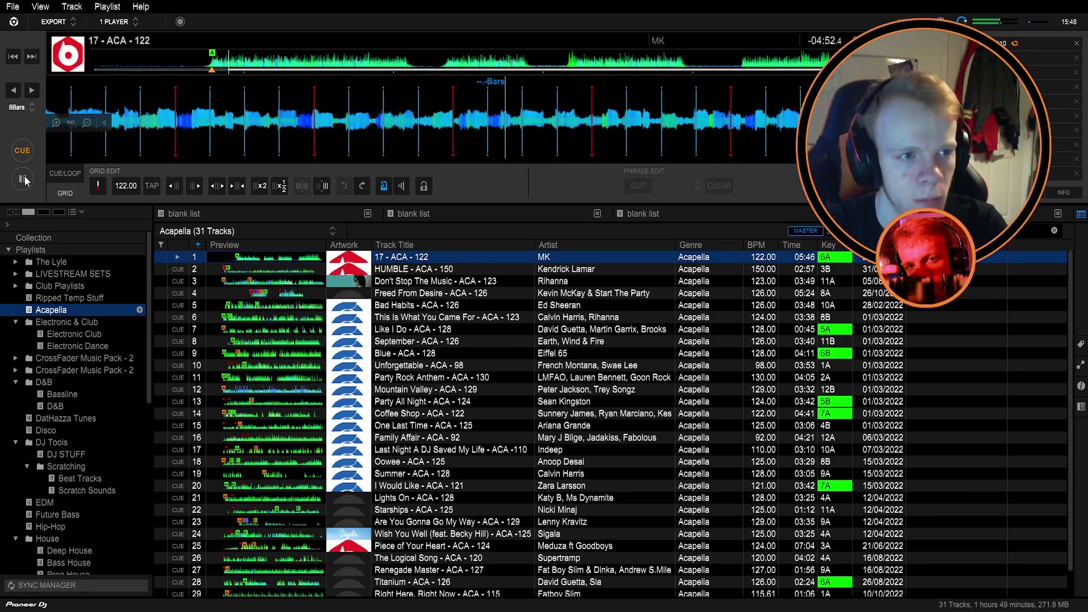
left_click(23, 179)
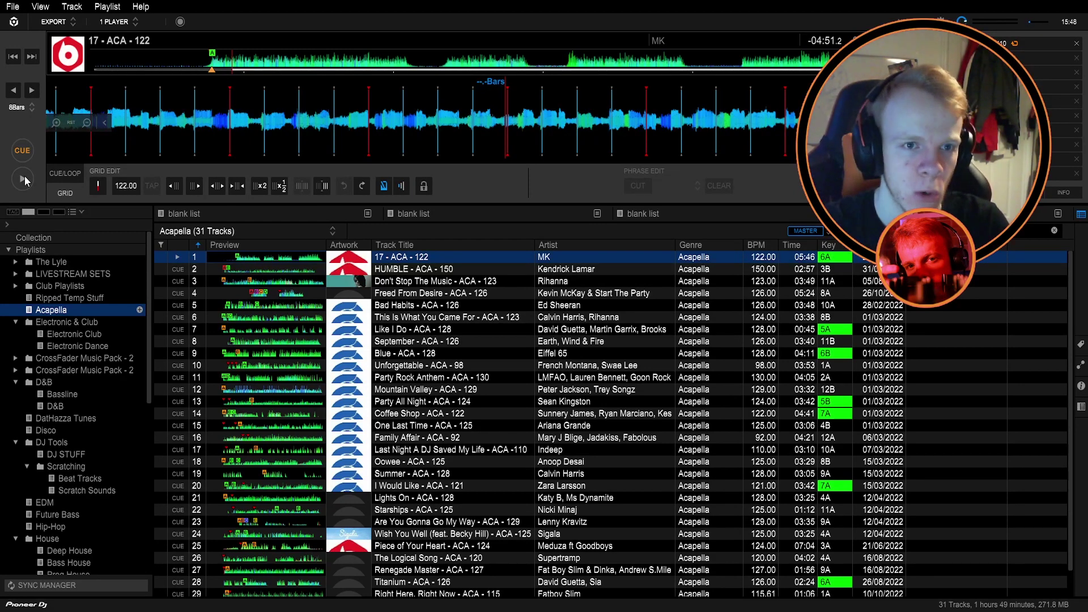
left_click(22, 151)
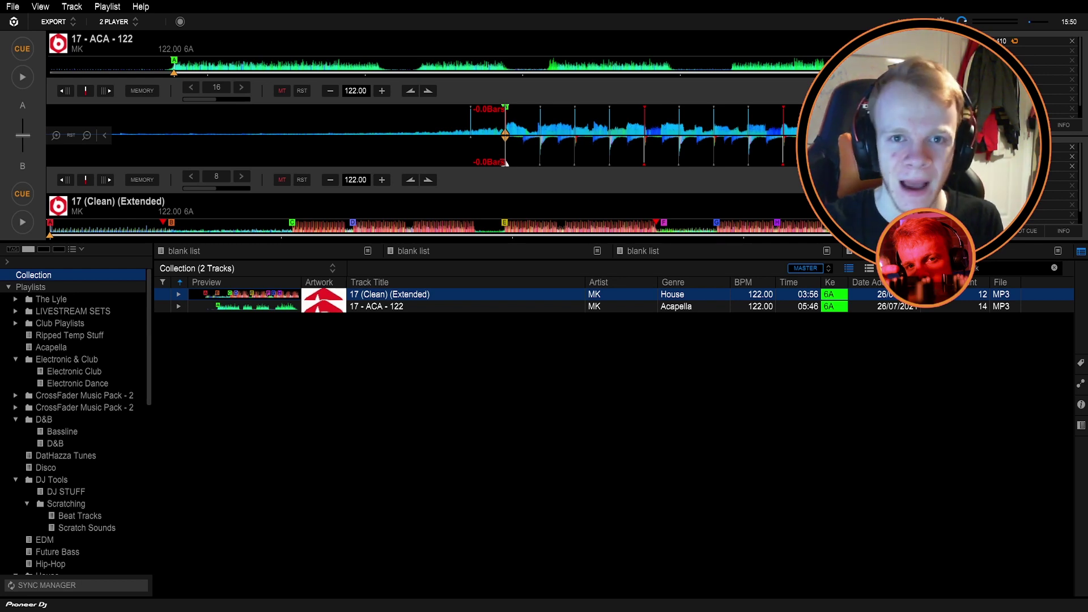
Step: Preview '17 (Clean) (Extended)' from hot cue C, then stop it back at the cue
left_click(292, 228)
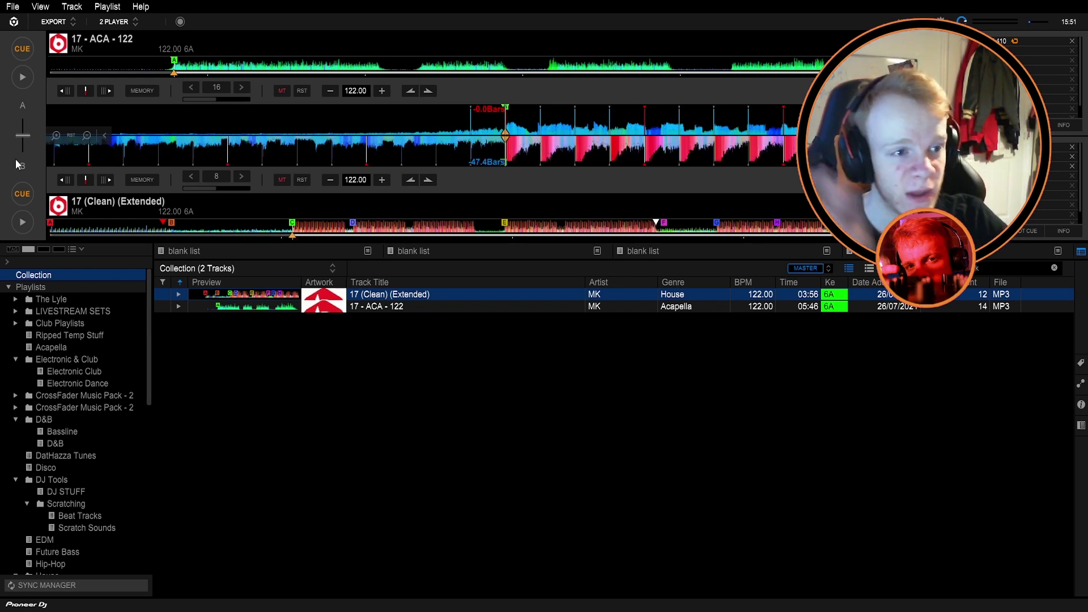
left_click(21, 224)
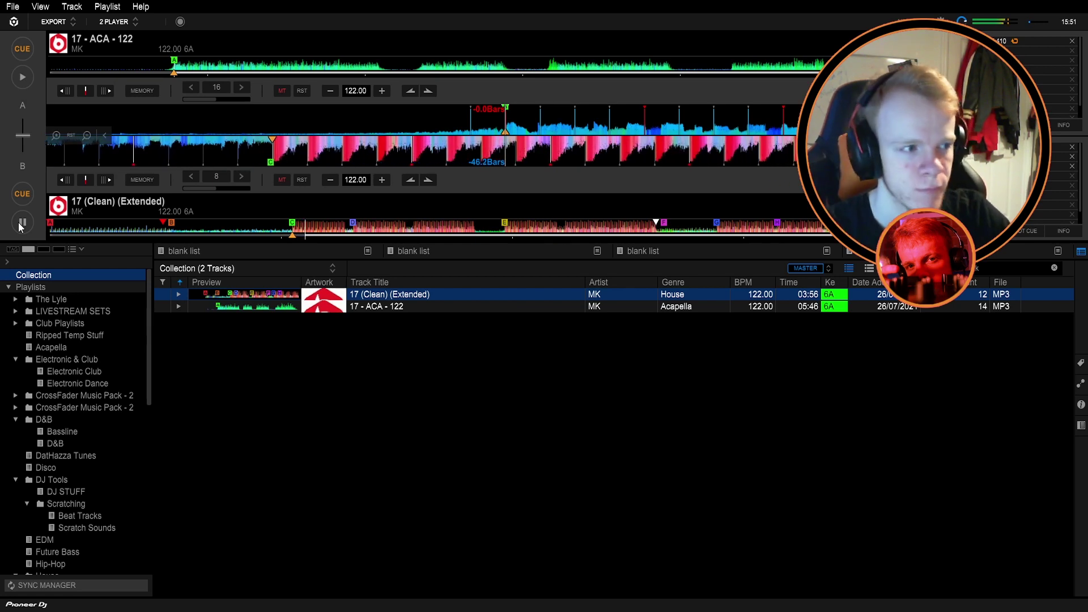
left_click(20, 194)
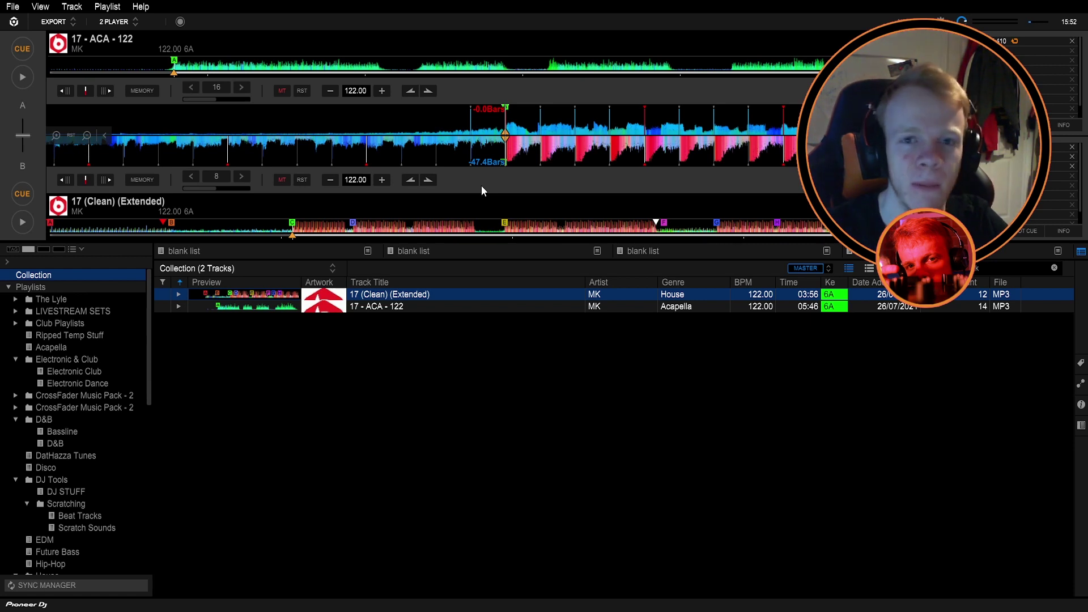
Step: Play the acapella against the original, stop it, and set a cue point at that position
key("z")
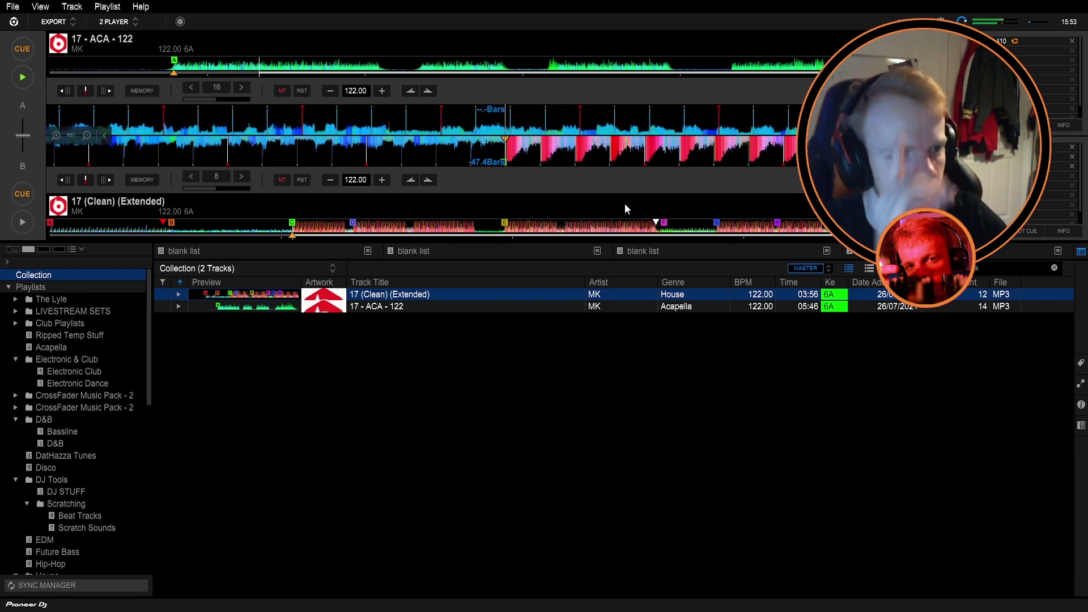
key("z")
key("x")
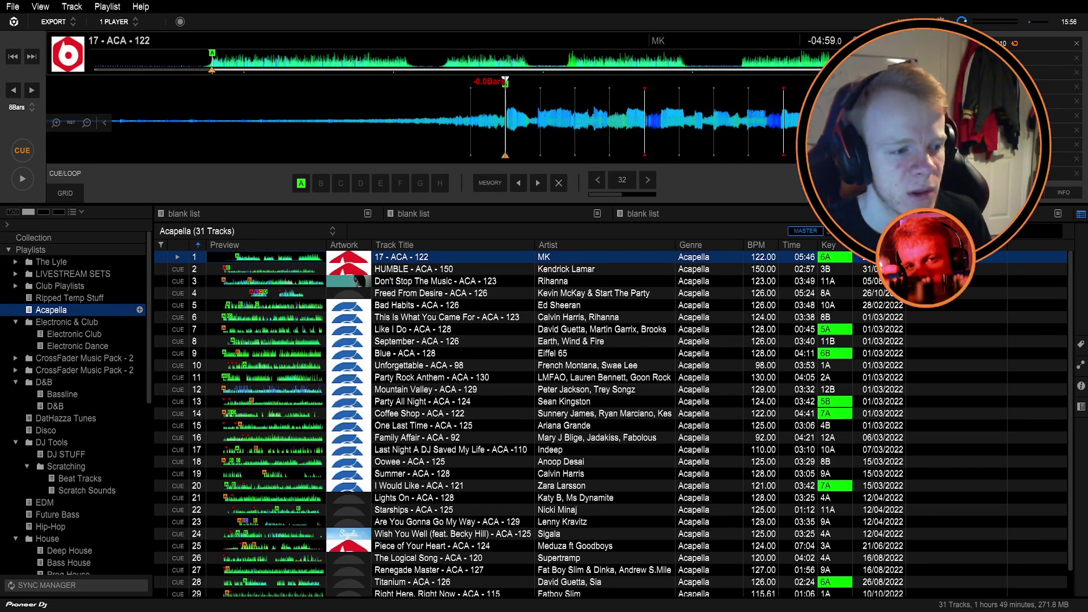
Step: Load 'Get This Party Started - ACA - 129' from the playlist's end and halve the beat jump to 16
scroll(493, 323, "down", 2)
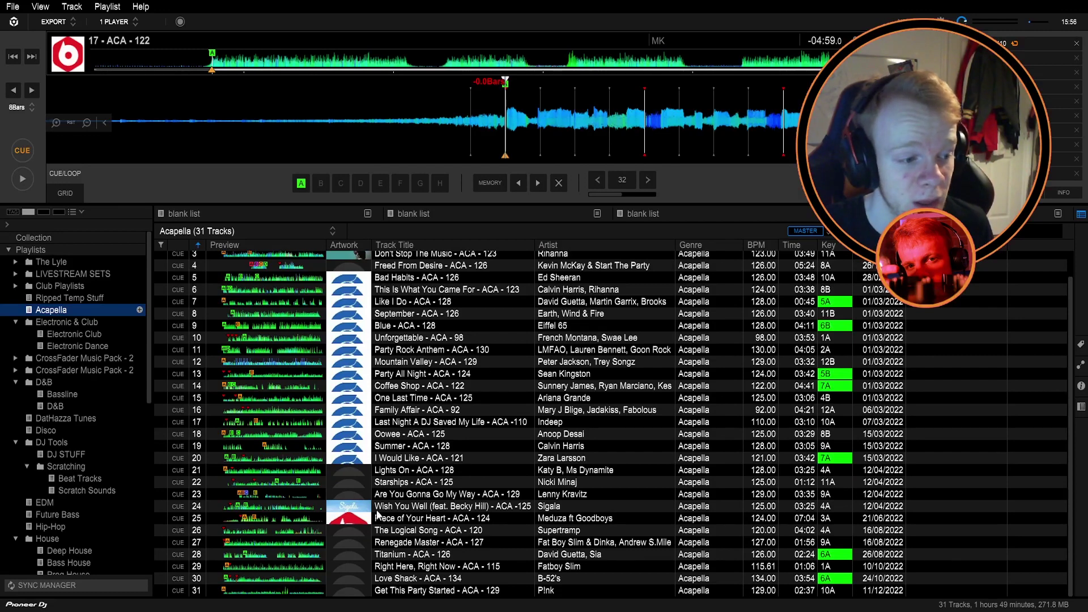
double_click(455, 592)
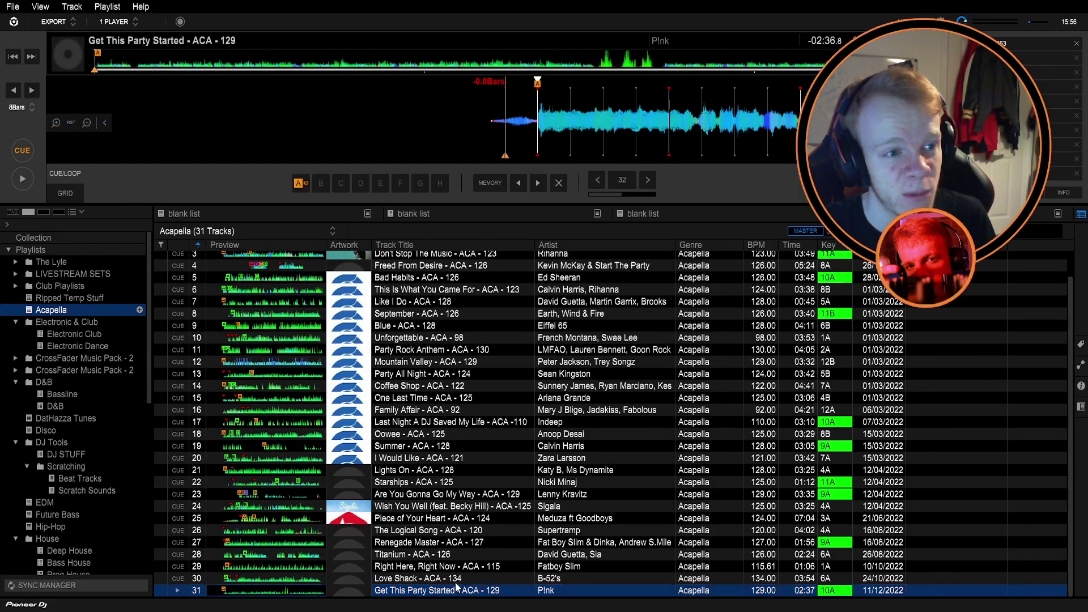
left_click(598, 180)
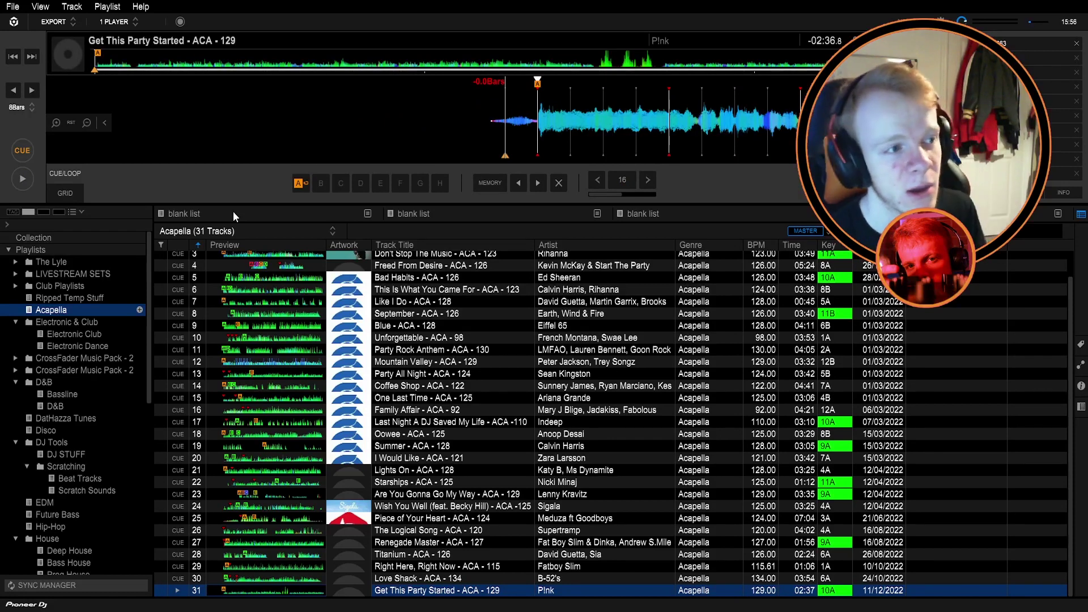
Step: Load 'Last Night A DJ Saved My Life - ACA -110' into the deck, then select the Blue - ACA - 128 row
double_click(417, 420)
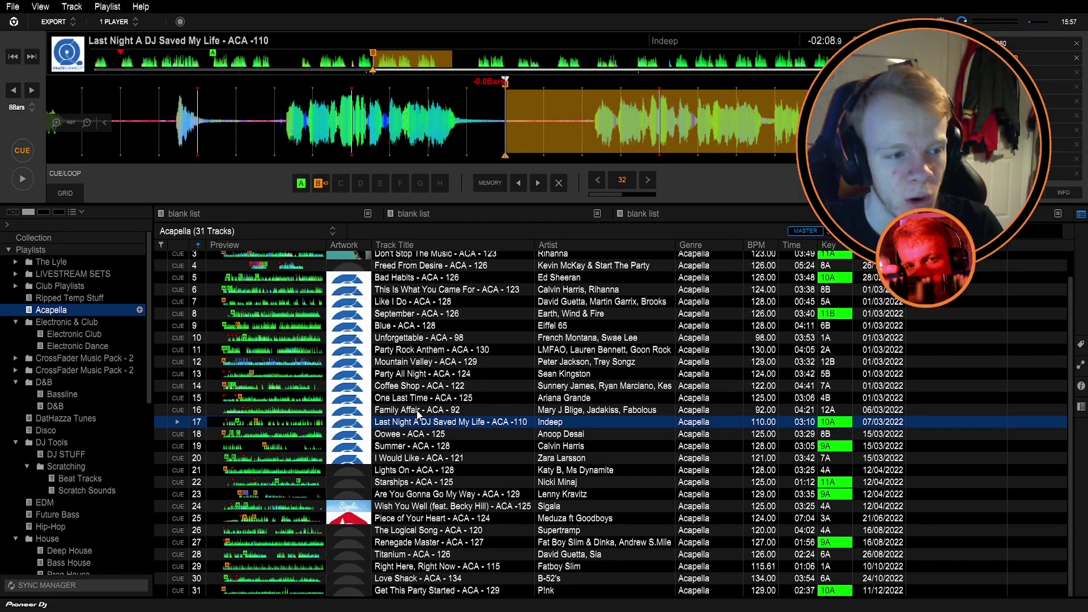
scroll(418, 415, "up", 2)
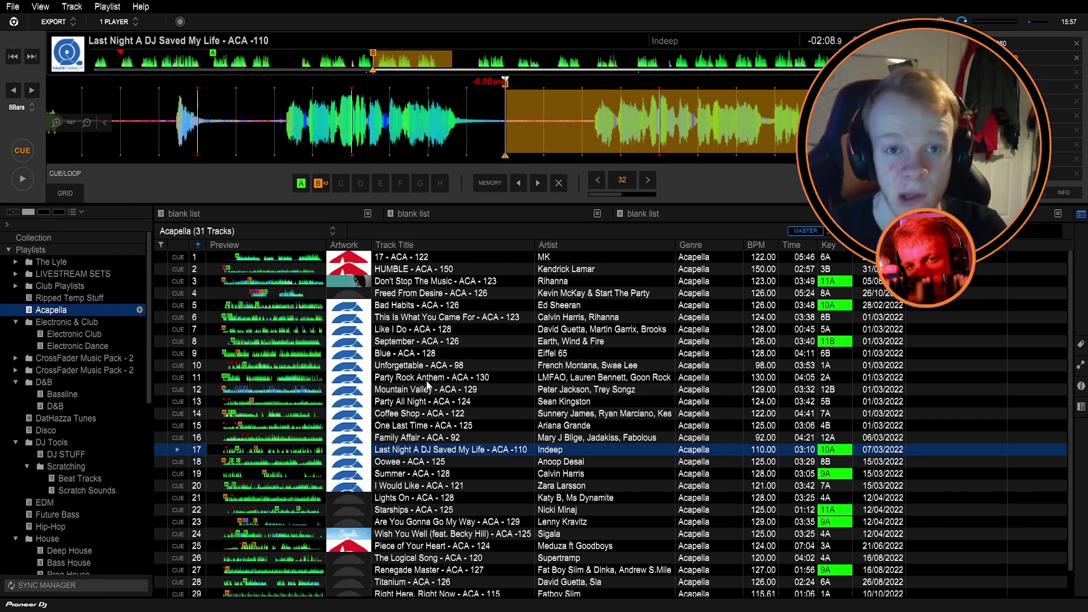
left_click(407, 355)
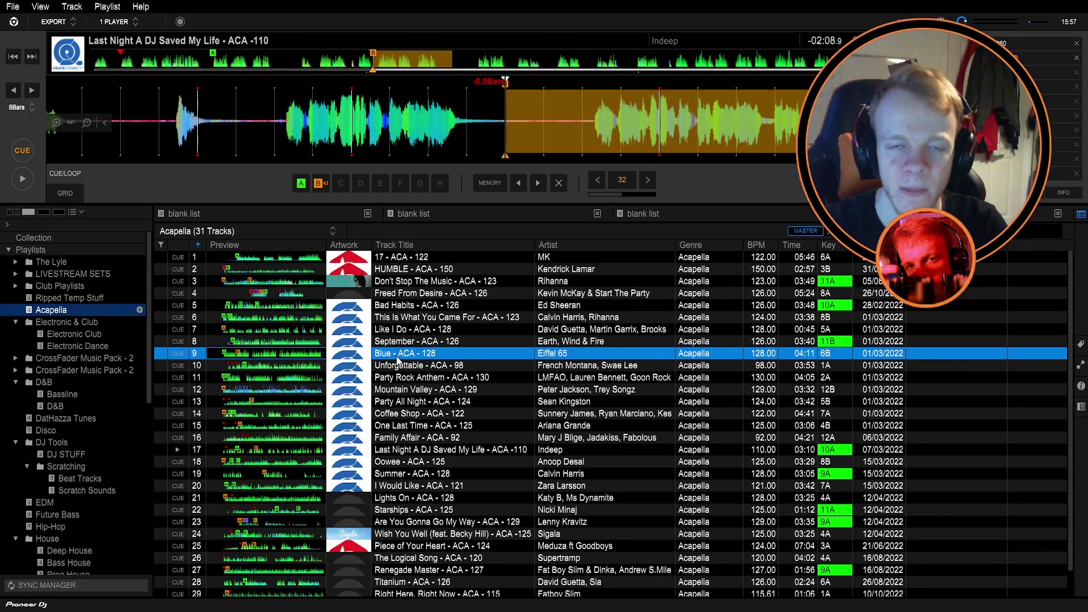
scroll(561, 313, "down", 2)
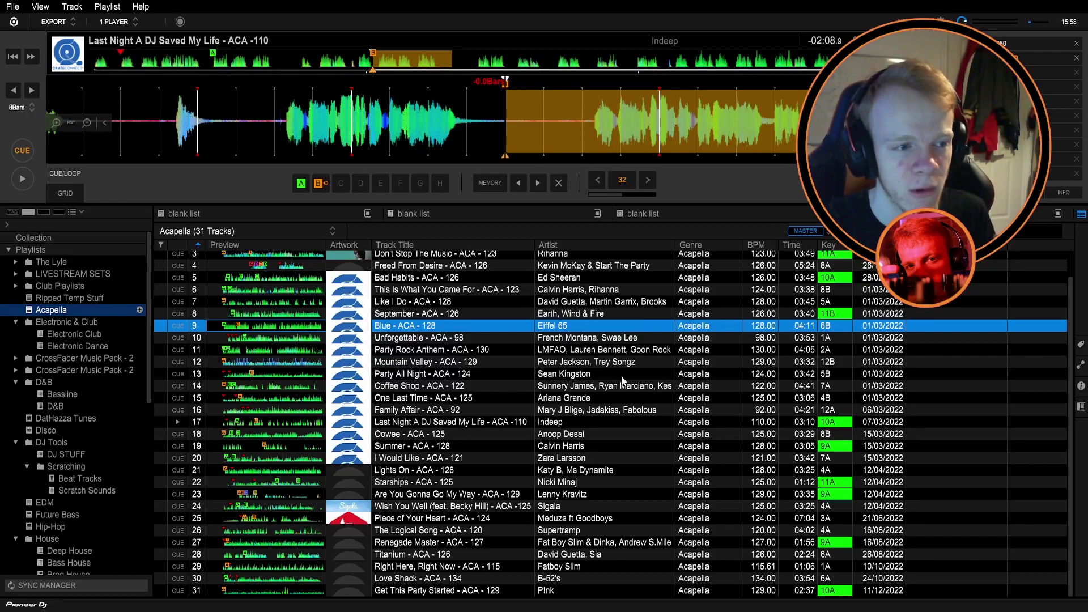
scroll(614, 340, "up", 2)
scroll(610, 345, "down", 2)
scroll(594, 425, "up", 2)
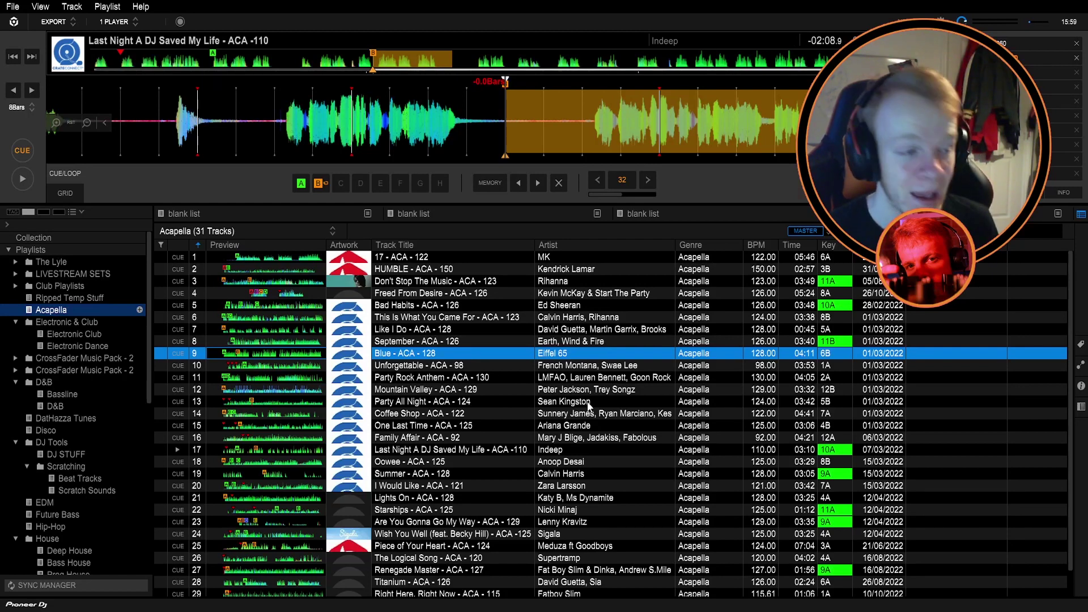
Step: Open the GRID EDIT panel for the Last Night A DJ Saved My Life acapella at 110.00 BPM
left_click(65, 193)
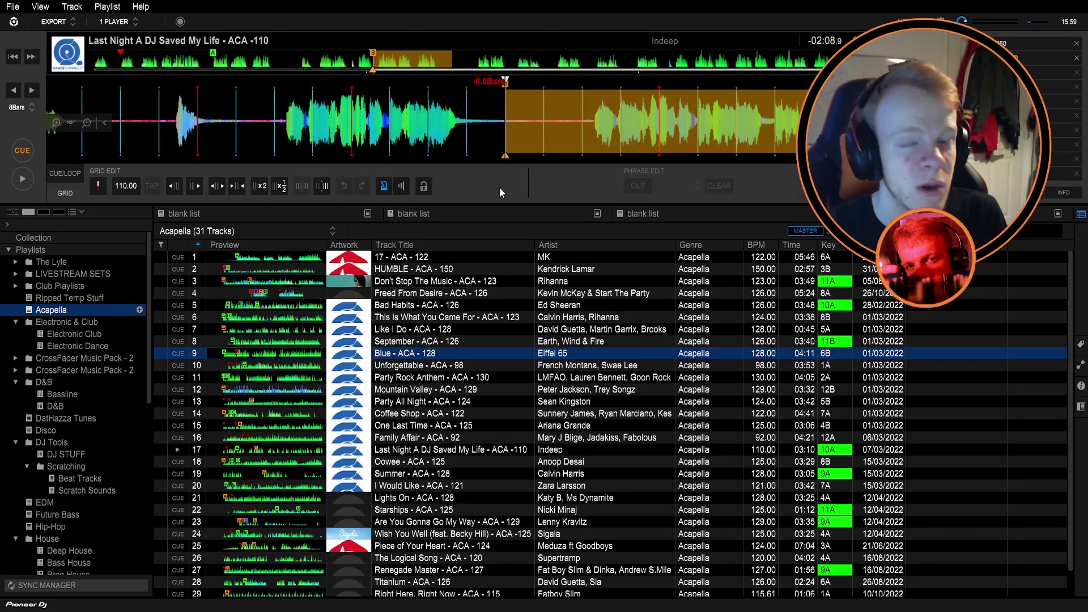